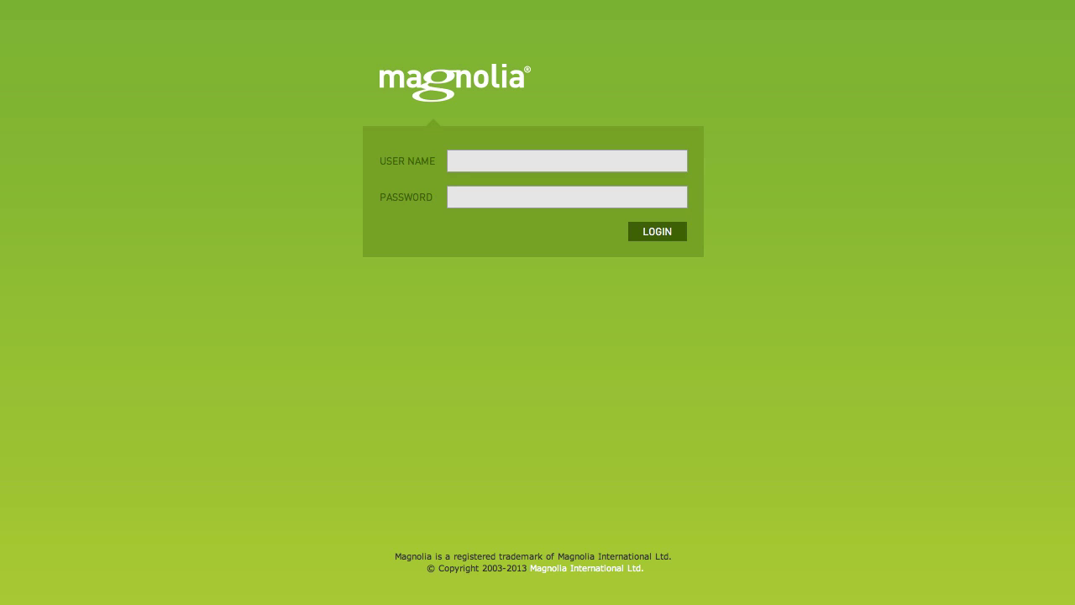
click(543, 162)
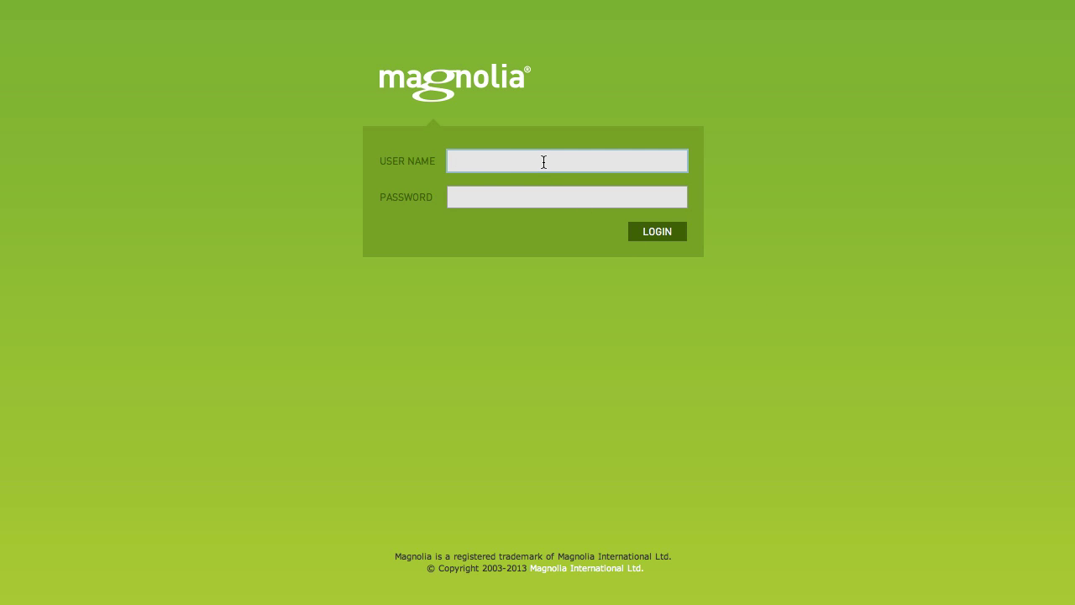
key(Tab)
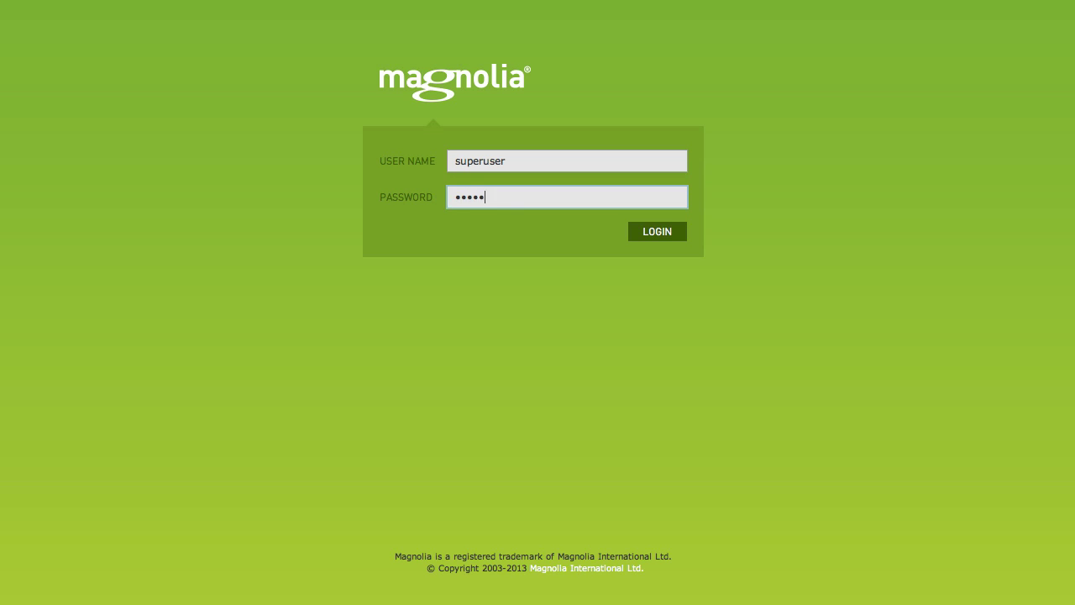
key(Return)
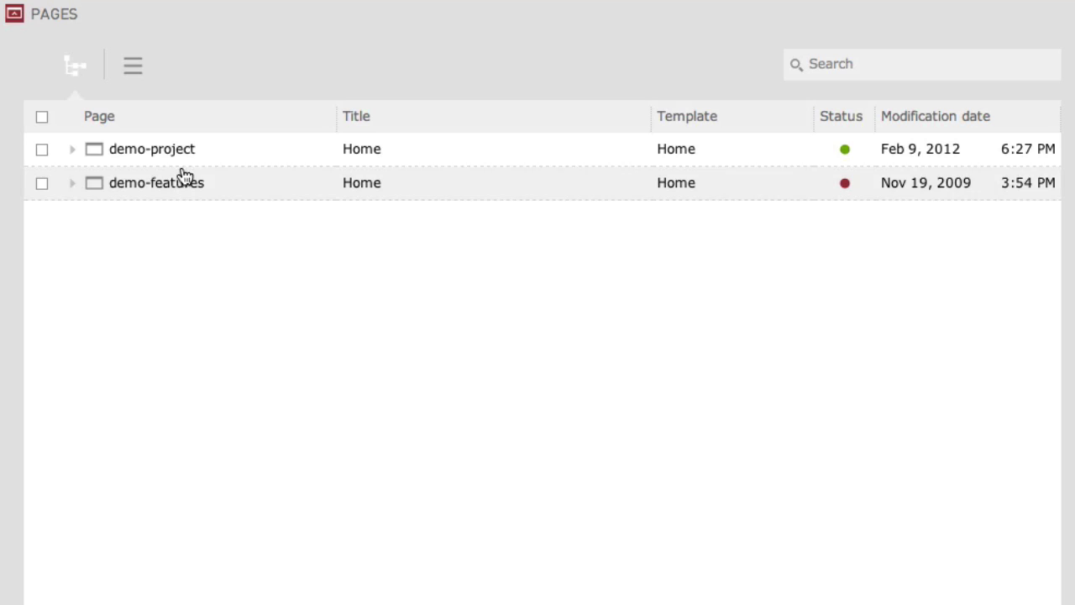
Step: Expand demo-project, about and subsection-articles to reveal the article pages
click(73, 151)
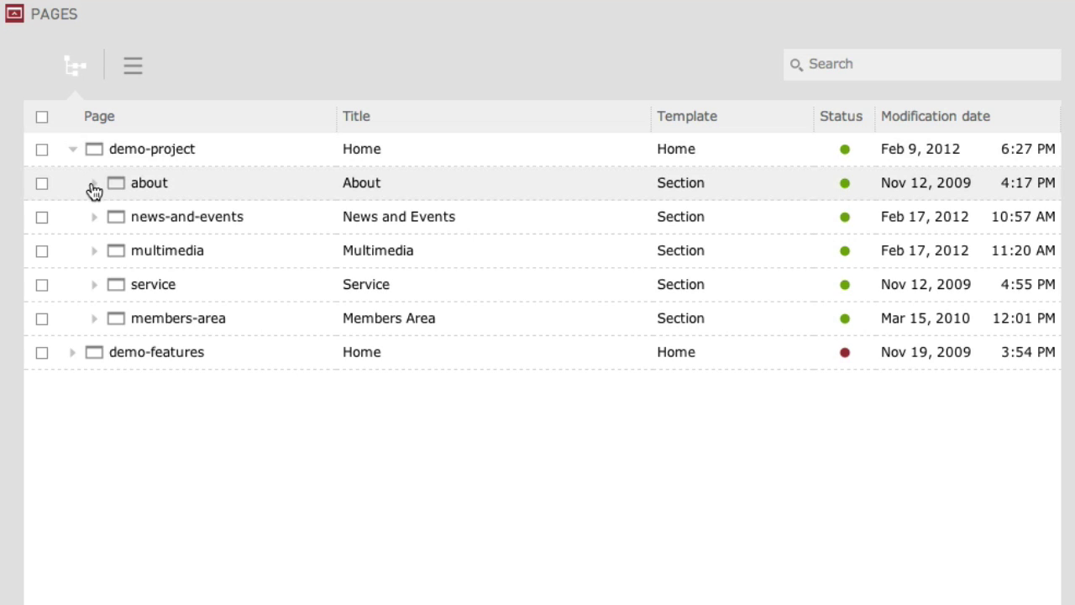
click(94, 184)
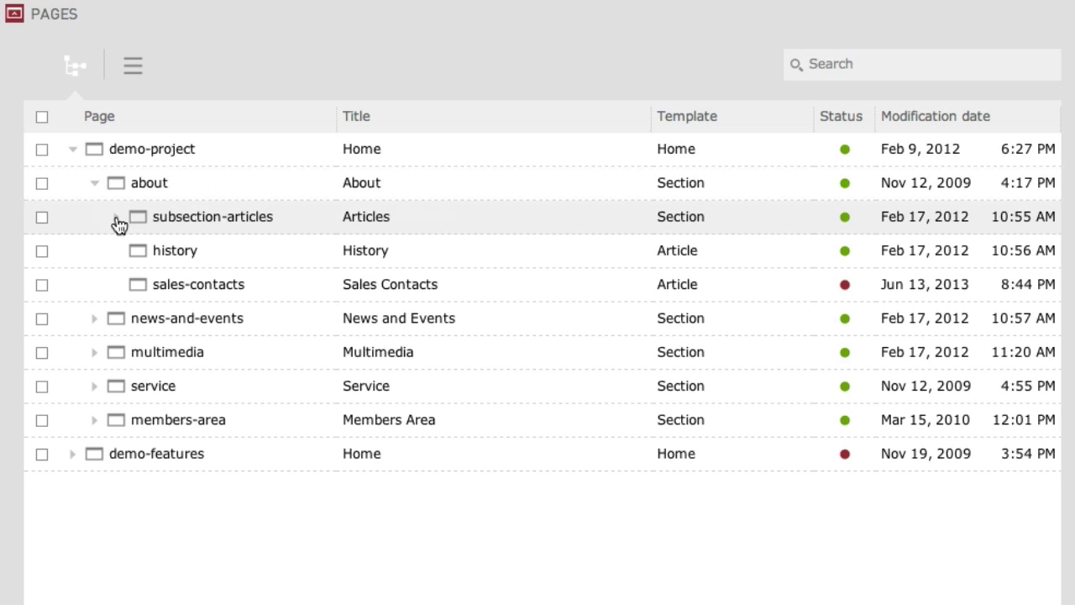
click(116, 218)
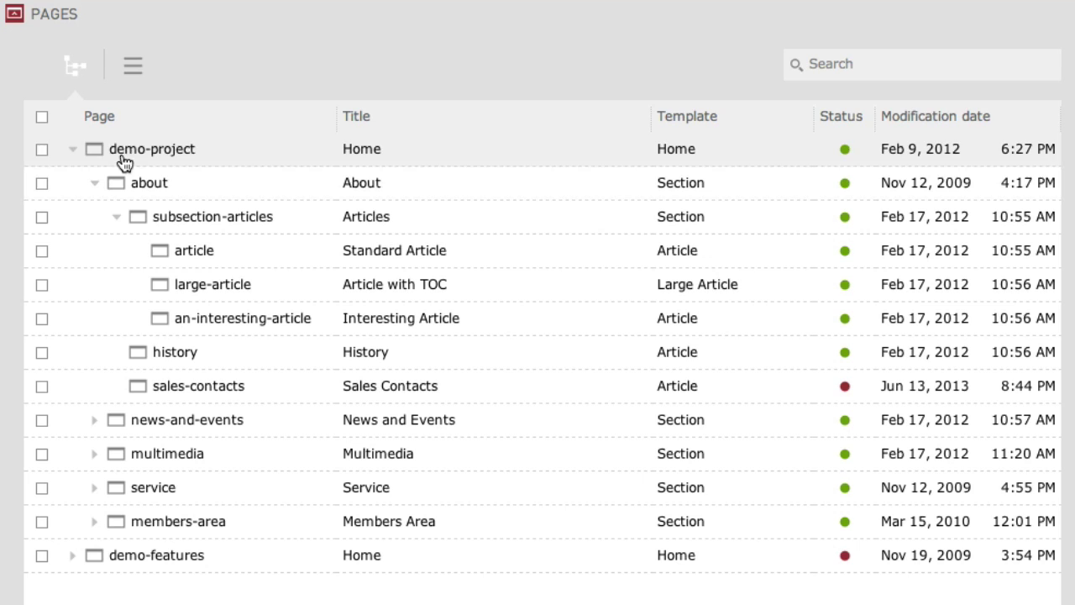
Step: Search all pages for 'article' in a list sorted by modification date, then return to the tree
click(133, 71)
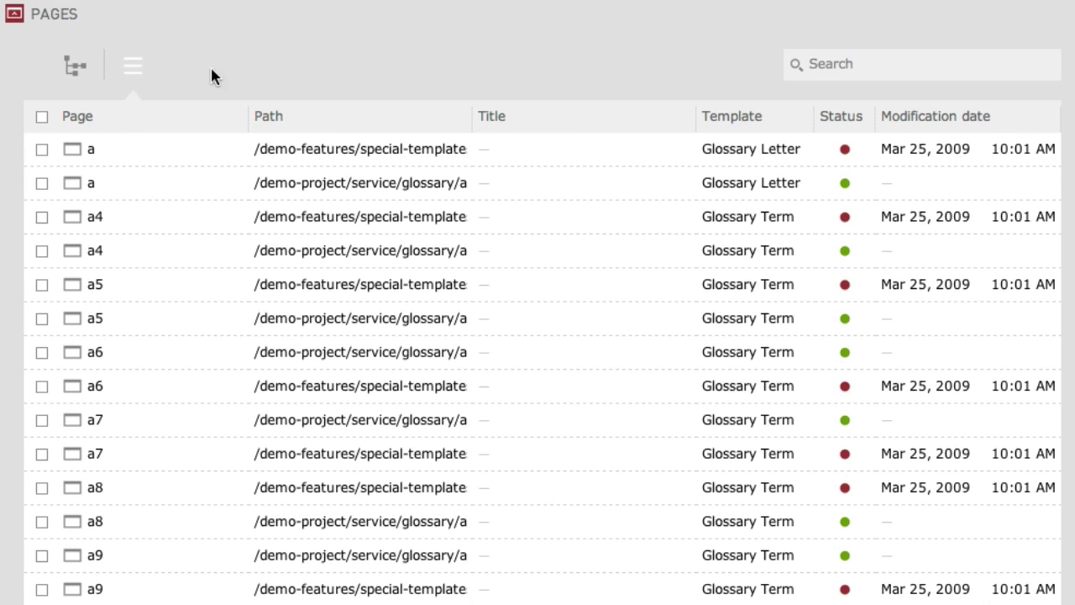
click(967, 118)
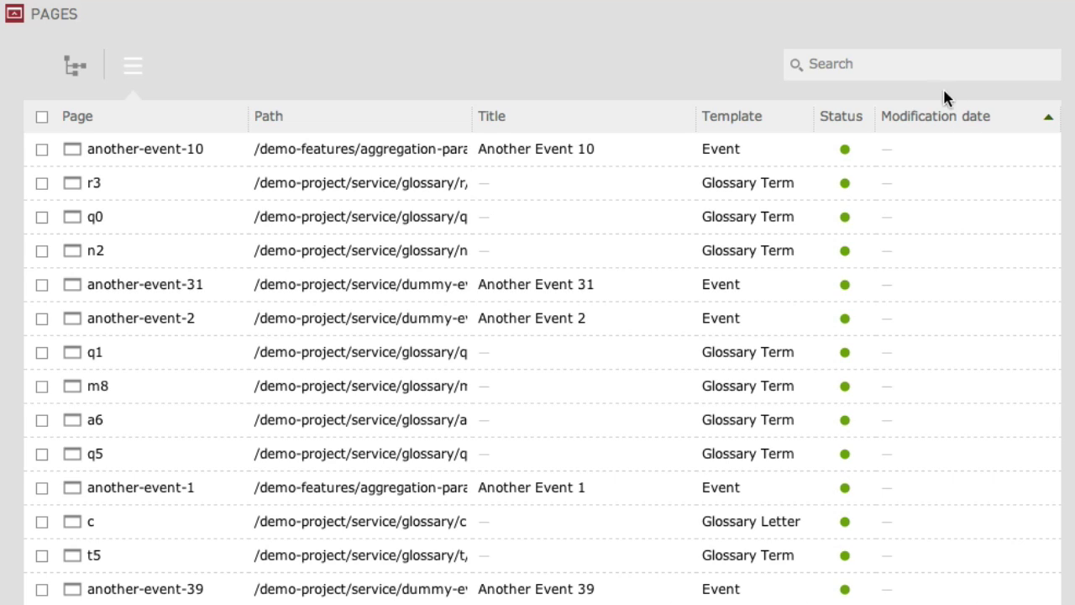
click(925, 67)
text(ar)
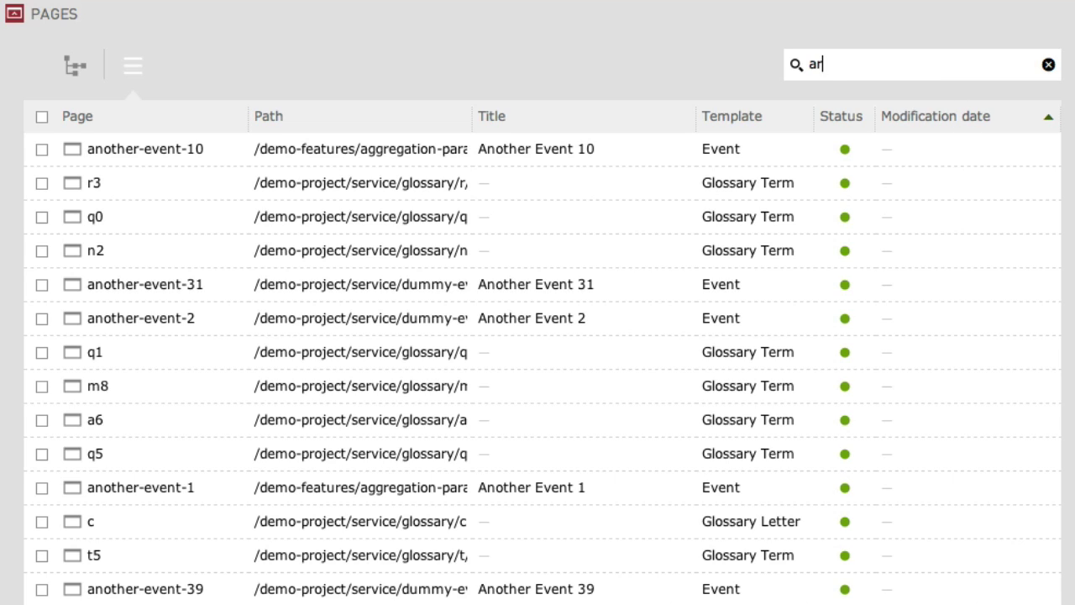
text(ticle)
key(Return)
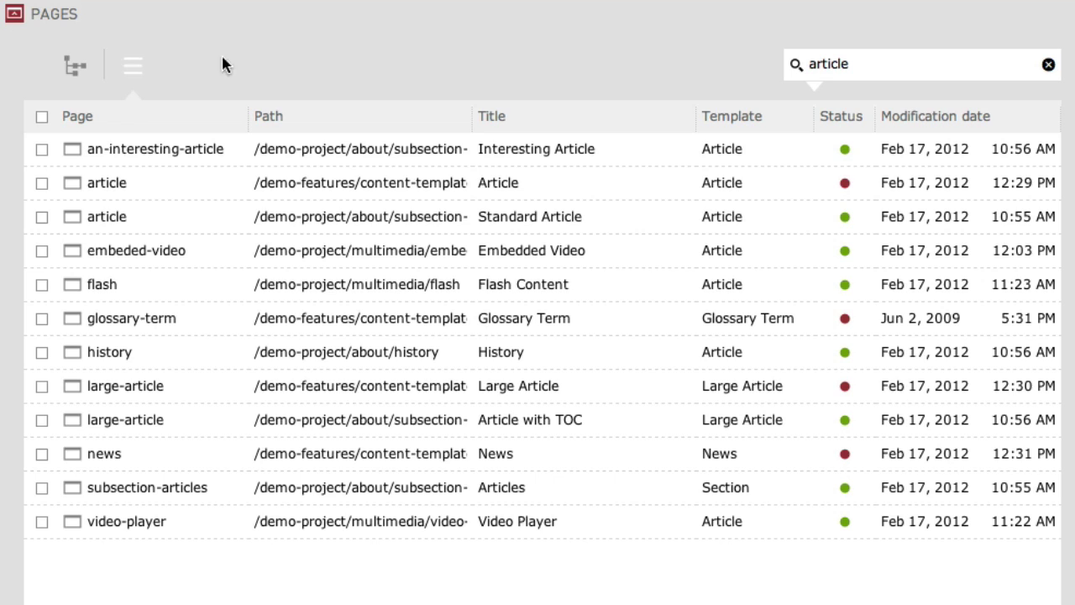
click(90, 69)
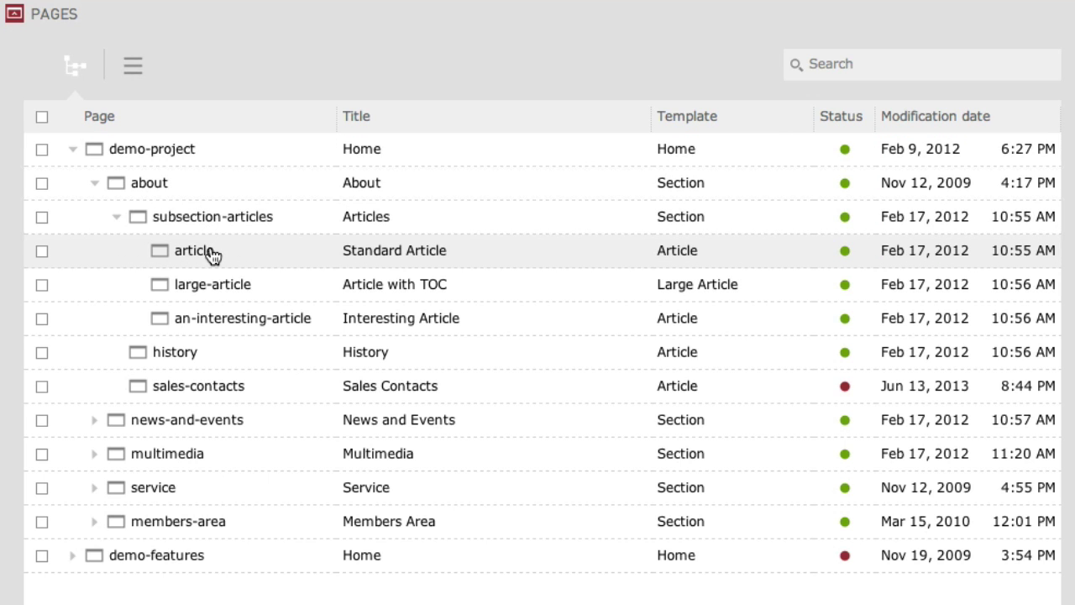
Step: Move article below large-article, and subsection-articles between history and sales-contacts
click(212, 255)
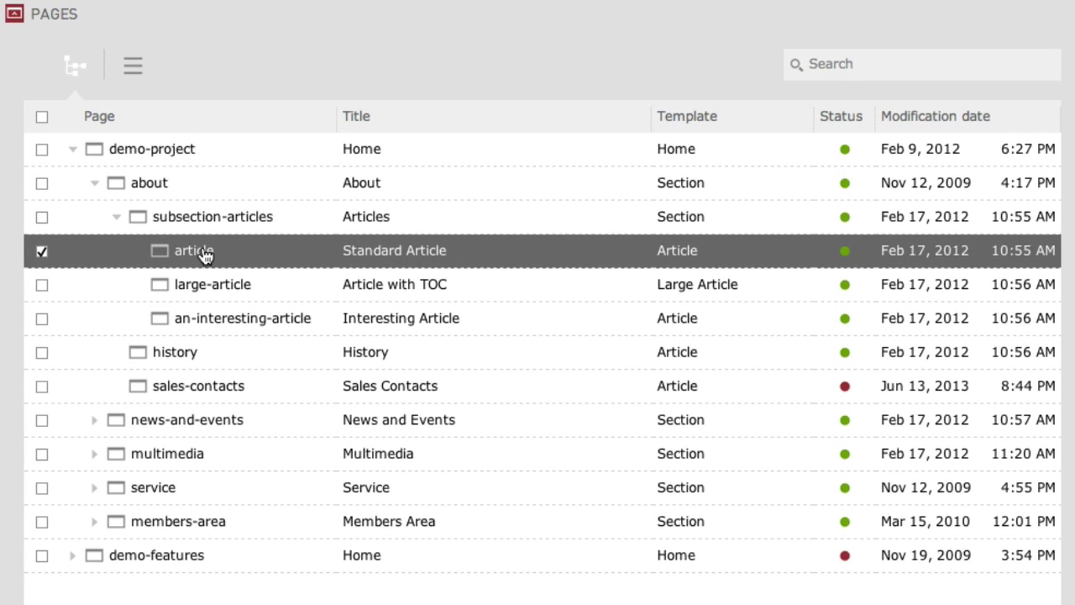
mouse_move(172, 245)
mouse_down()
mouse_move(175, 290)
mouse_move(208, 305)
mouse_up()
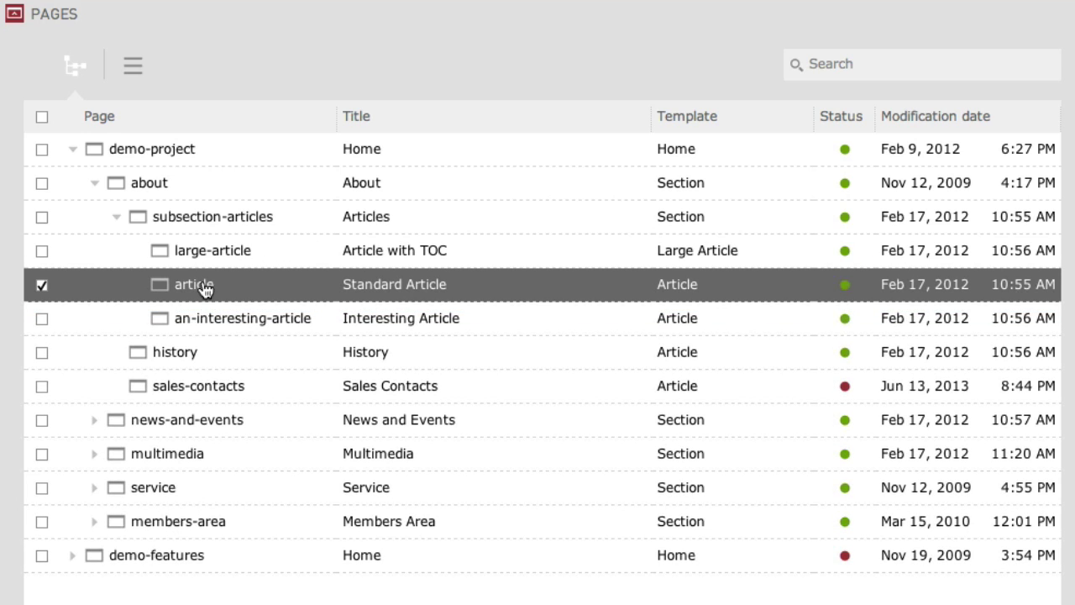
click(182, 221)
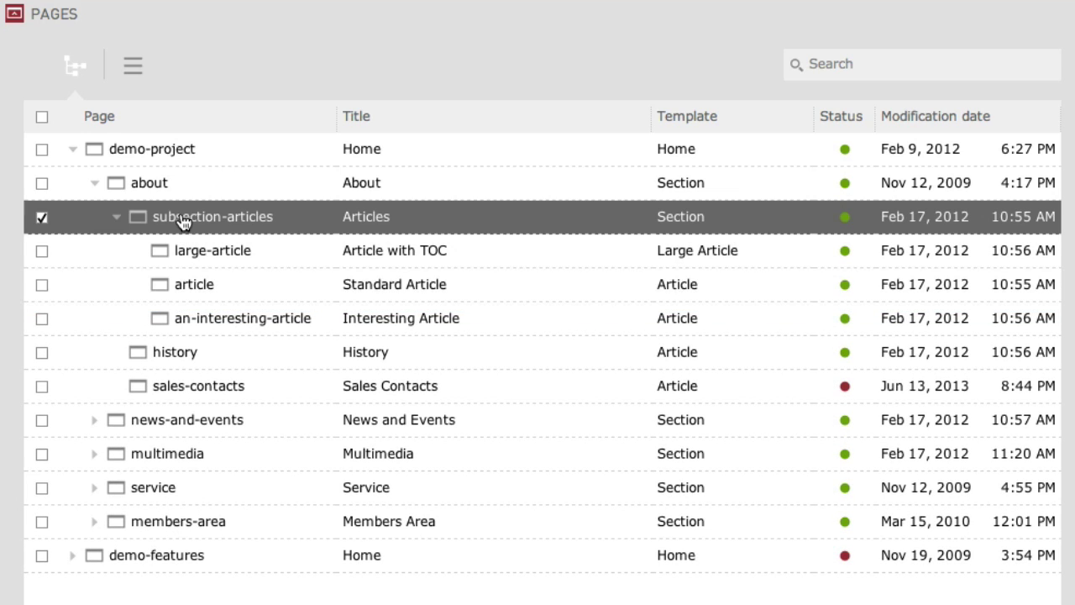
drag(182, 221, 194, 373)
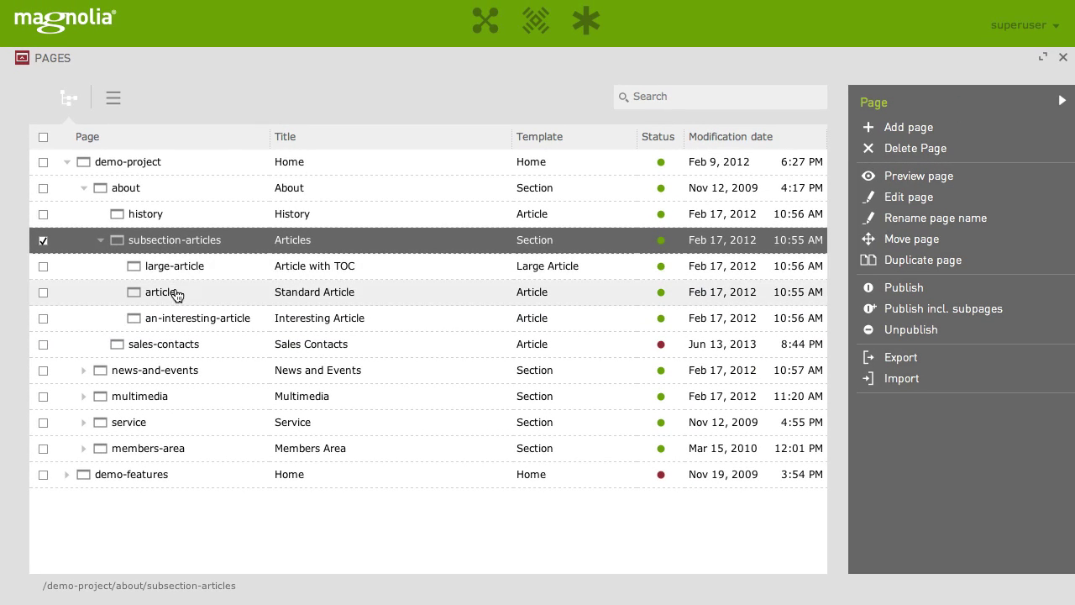
click(176, 301)
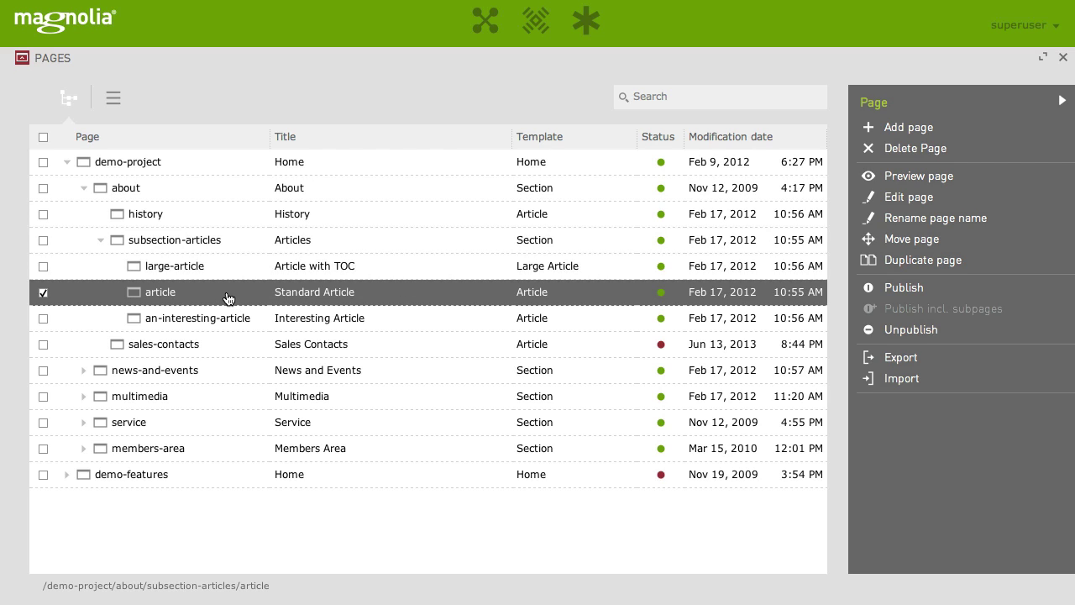
Step: Open the article page in the editor with Edit page from its context menu
right_click(227, 298)
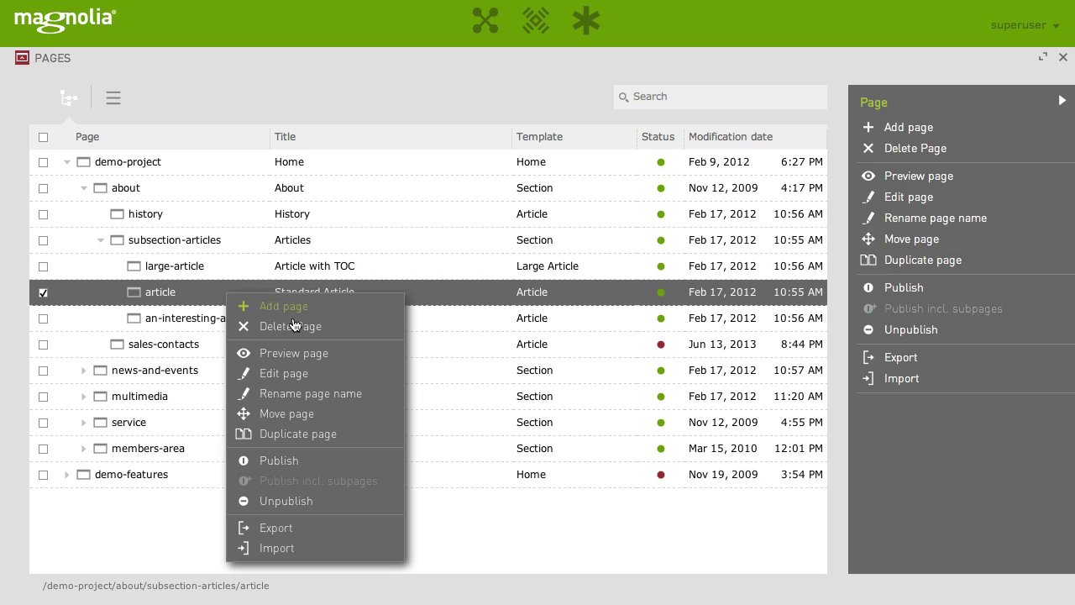
click(294, 383)
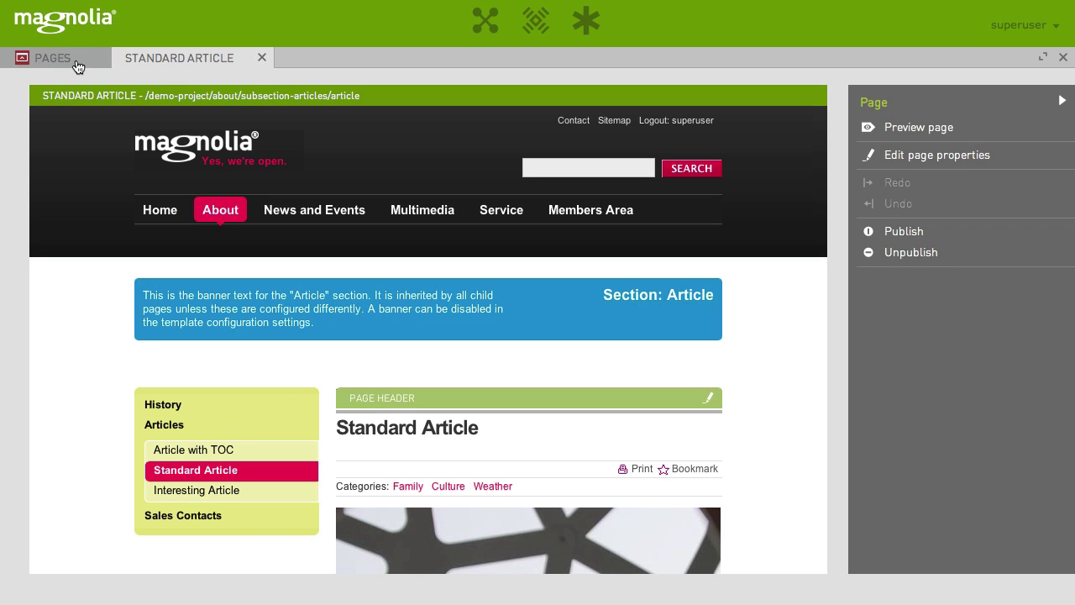
Step: Open an-interesting-article in the editor and switch between the Standard and Interesting Article tabs
click(74, 58)
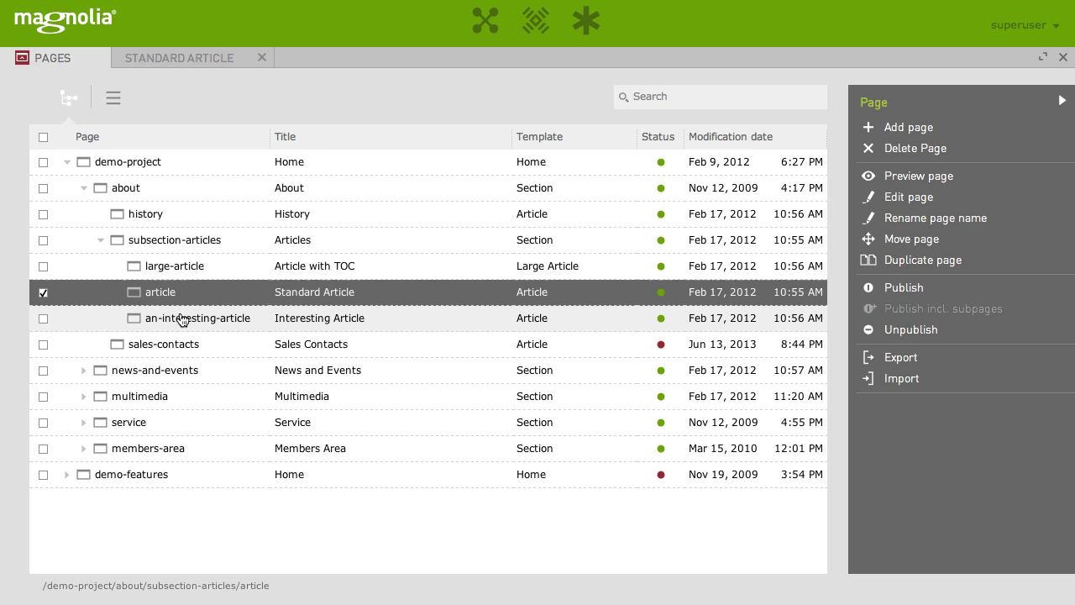
double_click(180, 314)
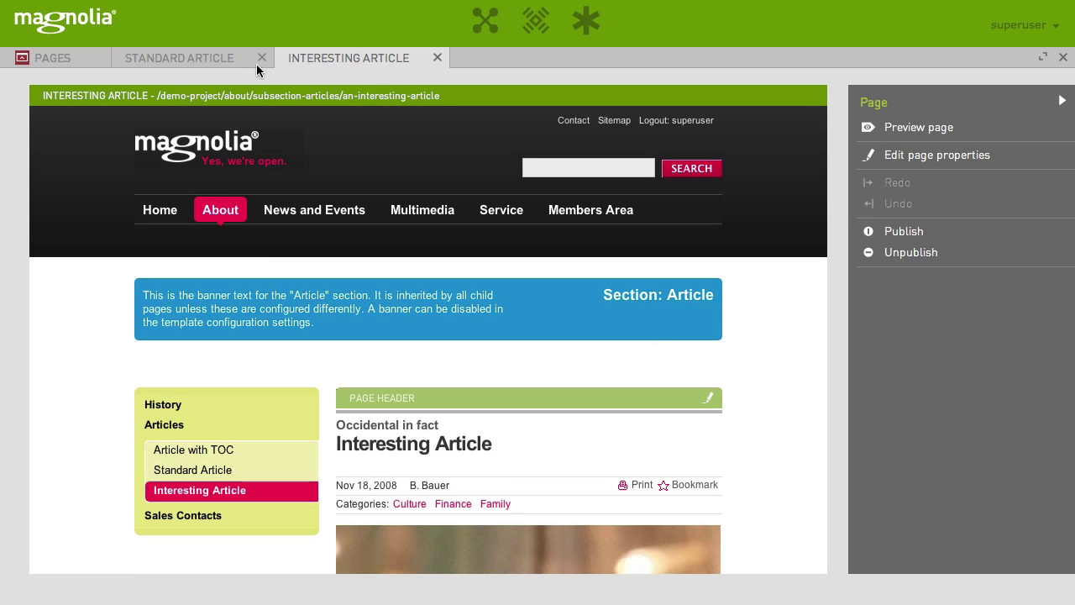
click(240, 58)
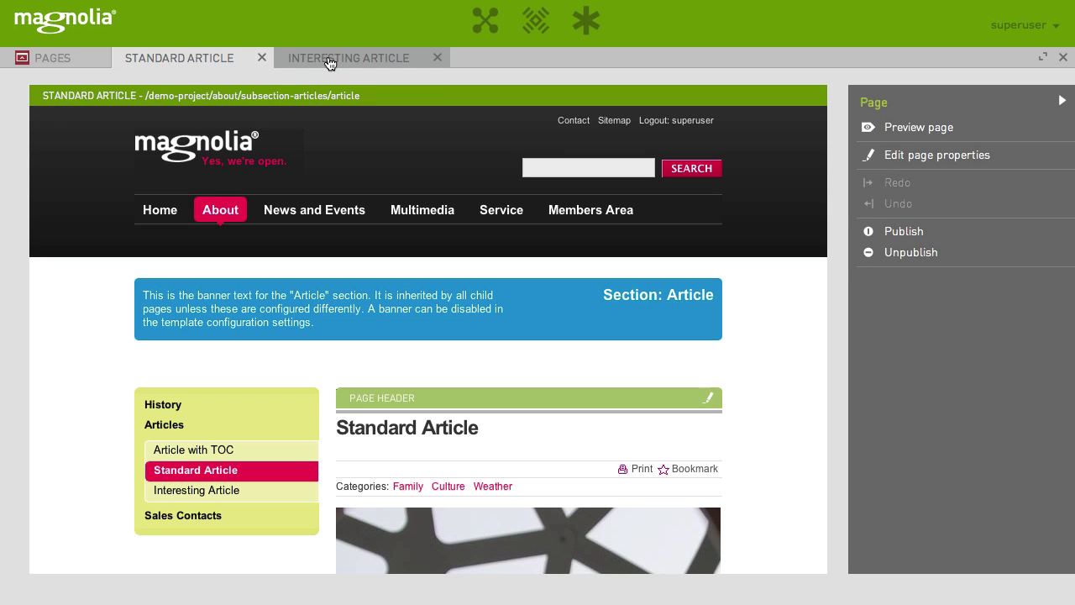
click(327, 56)
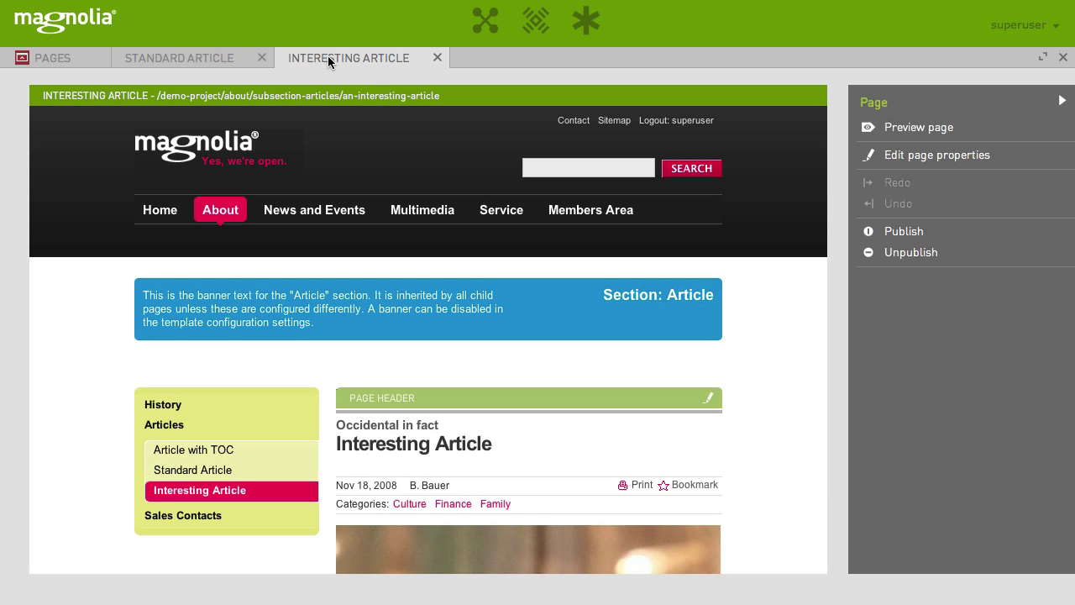